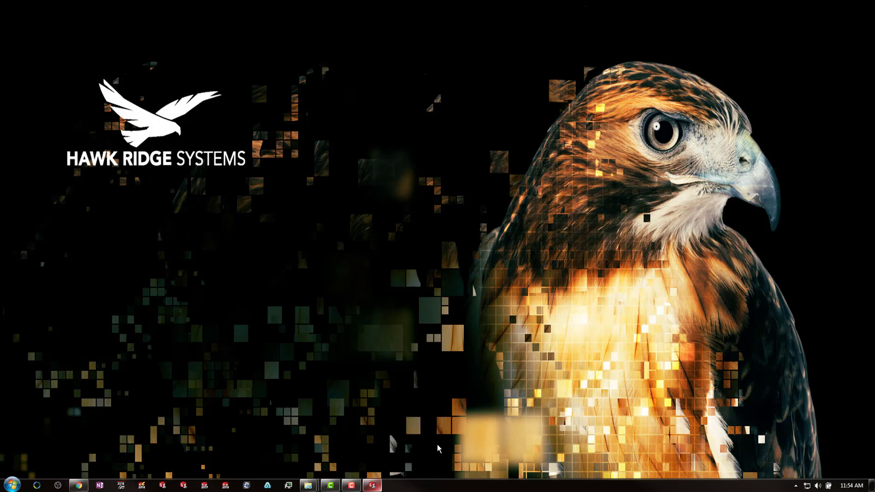
# Step: Start a new blank PCB project named ADAFRUIT_SLR_PWR_2018
pyautogui.click(373, 485)
pyautogui.click(13, 19)
pyautogui.click(37, 37)
pyautogui.click(304, 338)
pyautogui.press('BackSpace')
pyautogui.press('BackSpace')
pyautogui.press('BackSpace')
pyautogui.press('BackSpace')
pyautogui.press('BackSpace')
pyautogui.press('BackSpace')
pyautogui.press('BackSpace')
pyautogui.press('BackSpace')
pyautogui.press('BackSpace')
pyautogui.press('BackSpace')
pyautogui.press('BackSpace')
pyautogui.press('BackSpace')
pyautogui.press('BackSpace')
pyautogui.press('BackSpace')
pyautogui.press('BackSpace')
pyautogui.press('BackSpace')
pyautogui.write('ADAFRUIT_S')
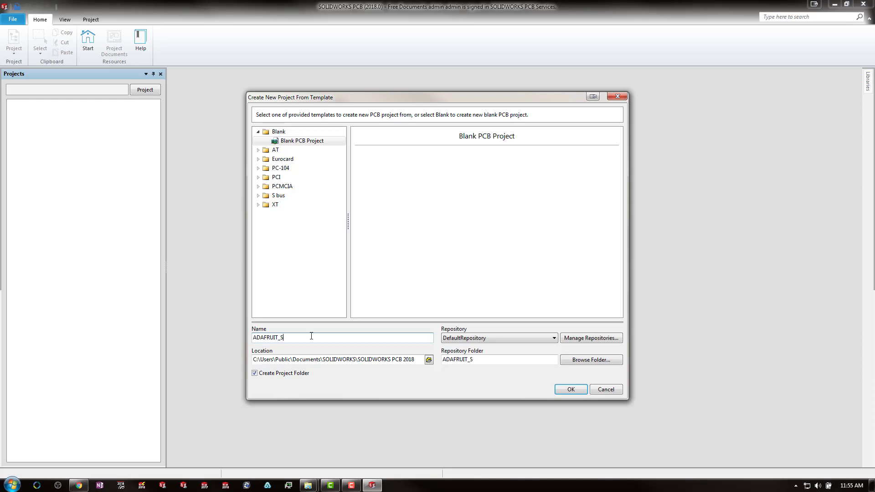
pyautogui.write('LR_PWR_2018')
# Step: Set the project location to the SOLIDWORKS PCB 2018 Projects folder and create it
pyautogui.click(429, 361)
pyautogui.doubleClick(430, 331)
pyautogui.moveTo(578, 179); pyautogui.dragTo(349, 153)
pyautogui.click(645, 394)
pyautogui.click(577, 391)
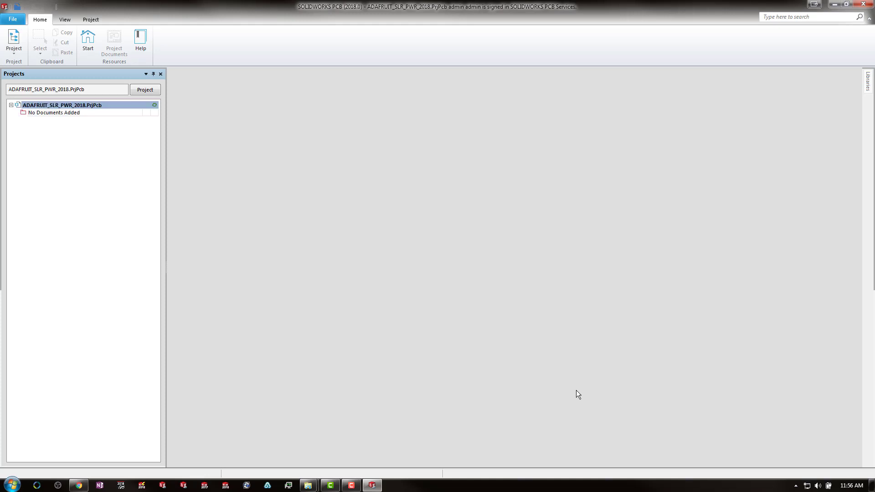
# Step: Add ADAFRUIT_SLR_PWR_2017 SchDoc and SWPCBDoc from SOLIDWORKS PCB 2017\Projects\ADAFRUIT_SLR_PWR to the project
pyautogui.rightClick(91, 105)
pyautogui.click(122, 145)
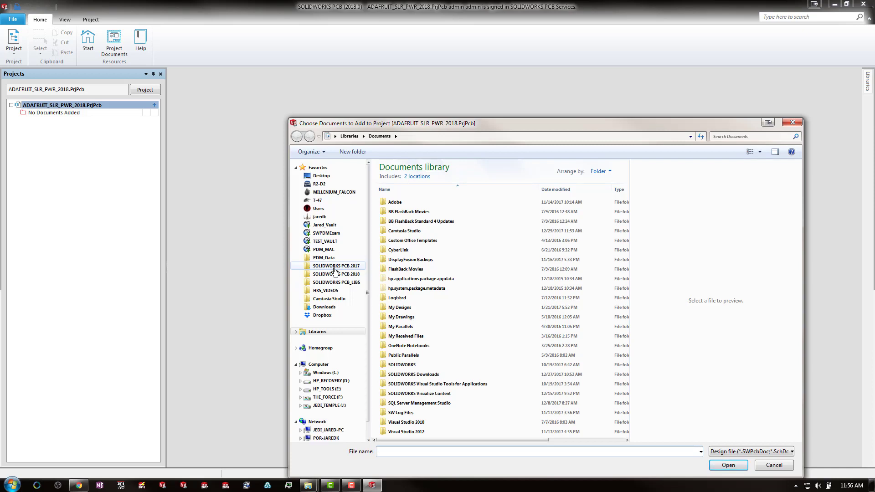
pyautogui.click(335, 267)
pyautogui.doubleClick(422, 198)
pyautogui.doubleClick(427, 176)
pyautogui.click(441, 208)
pyautogui.hotkey('shift', 'Down')
pyautogui.click(725, 465)
# Step: Open the schematic and PCB documents, then start Save As for the schematic
pyautogui.doubleClick(89, 120)
pyautogui.doubleClick(92, 128)
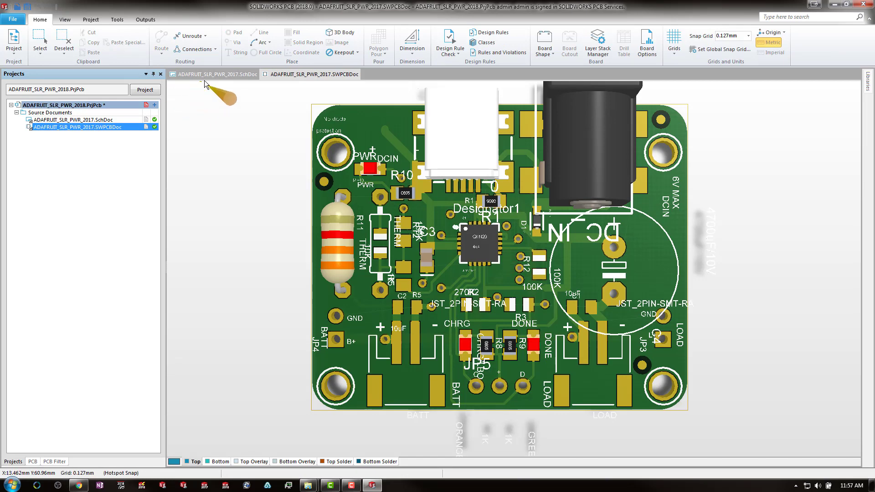
pyautogui.click(212, 74)
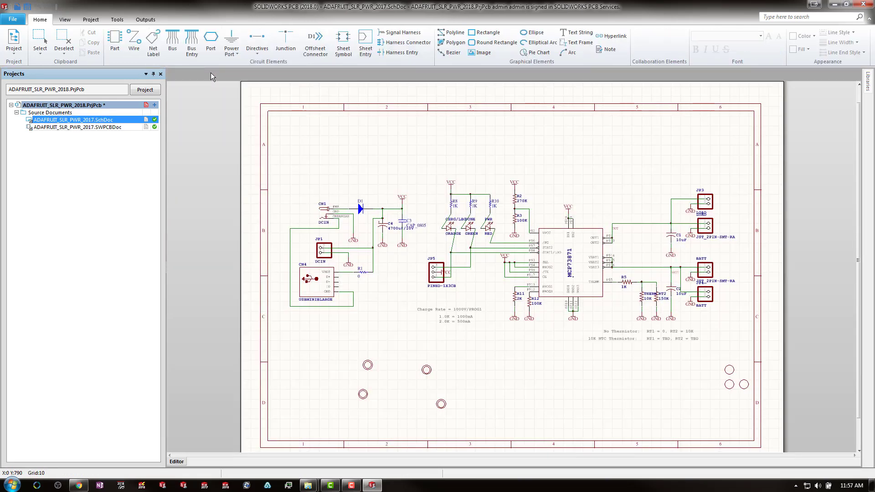
pyautogui.rightClick(72, 121)
pyautogui.click(102, 186)
# Step: Save the schematic into SOLIDWORKS PCB 2018\Projects\ADAFRUIT_SLR_PWR_2018, then start Save As for the PCB document
pyautogui.click(351, 276)
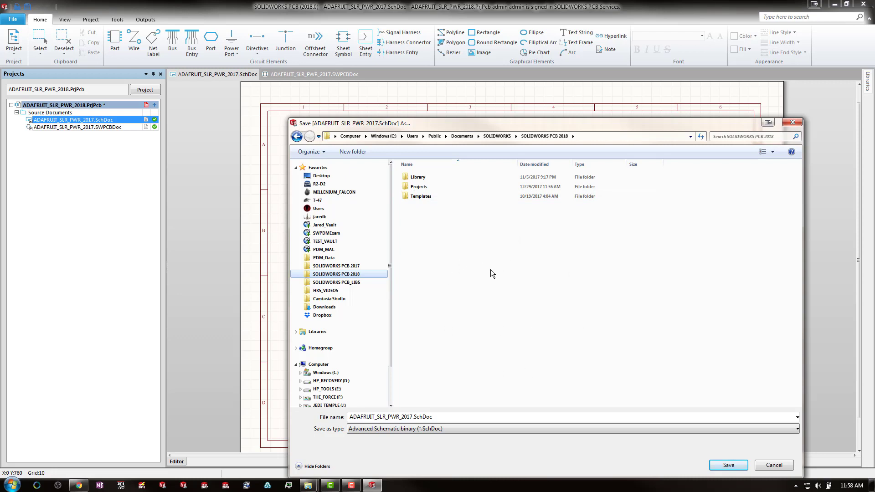
pyautogui.doubleClick(417, 187)
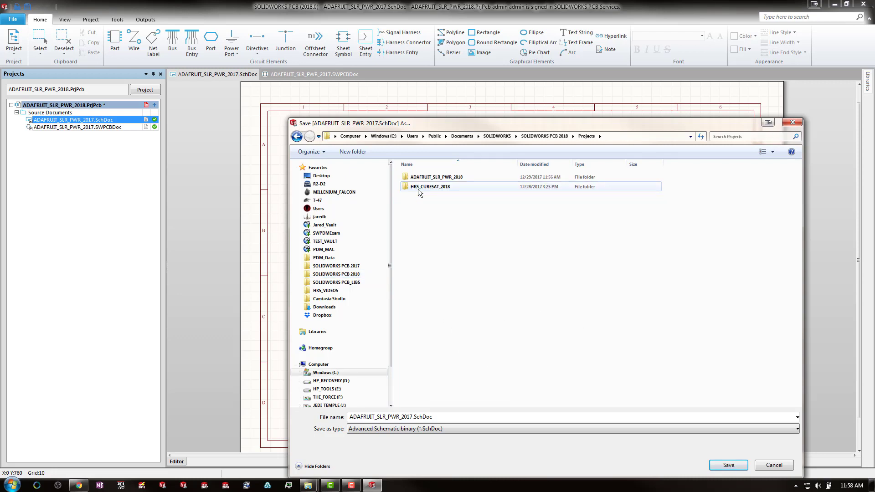
pyautogui.doubleClick(435, 178)
pyautogui.click(728, 465)
pyautogui.rightClick(129, 129)
pyautogui.click(166, 182)
# Step: Save the PCB document into the project folder, then save and commit the project to version control
pyautogui.click(728, 464)
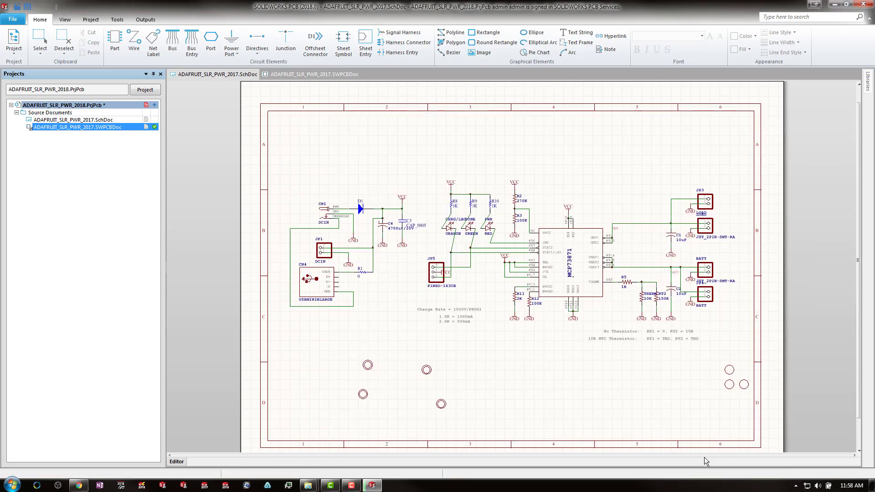
pyautogui.click(23, 46)
pyautogui.click(39, 138)
pyautogui.click(463, 256)
pyautogui.click(484, 347)
# Step: Reload the PCB Services Projects page in Chrome to show ADAFRUIT_SLR_PWR_2018
pyautogui.click(76, 488)
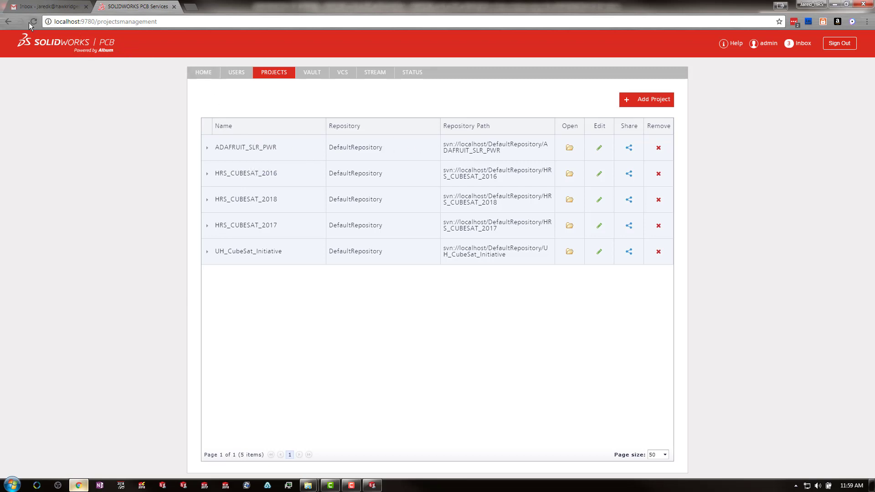
pyautogui.click(32, 25)
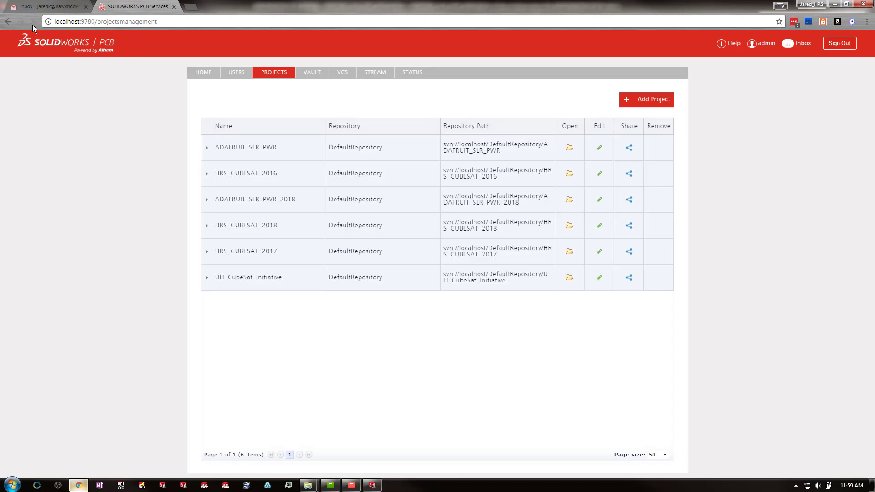